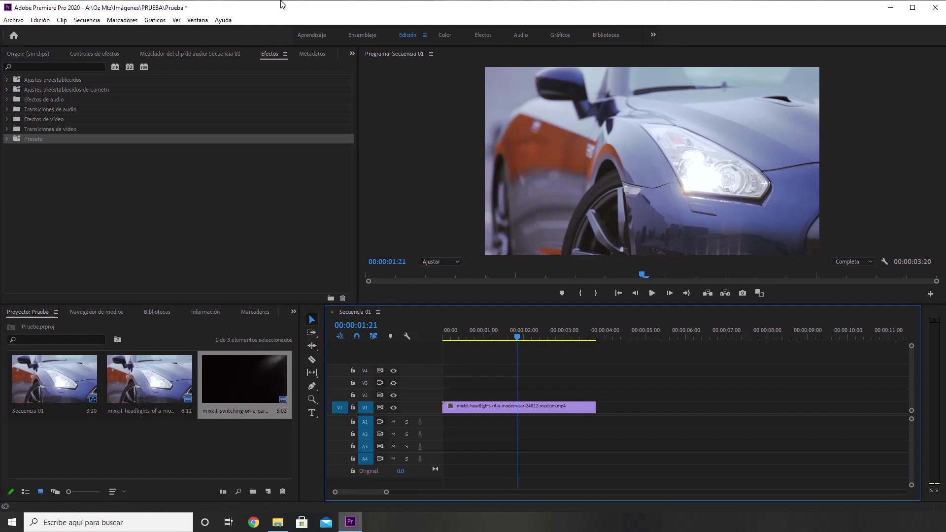
- Import the preset file RGB Split By_FR from the Escritorio folder into the Presets bin
click(43, 80)
click(40, 138)
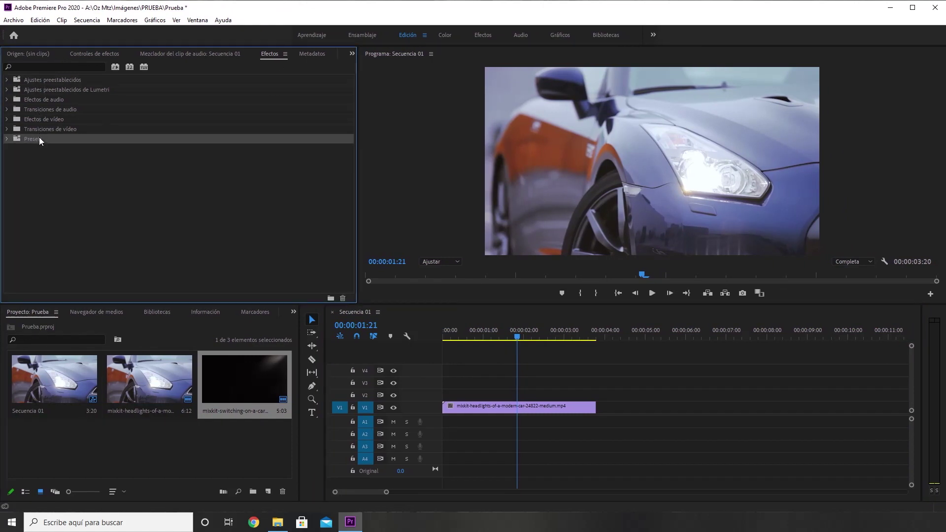
right_click(40, 138)
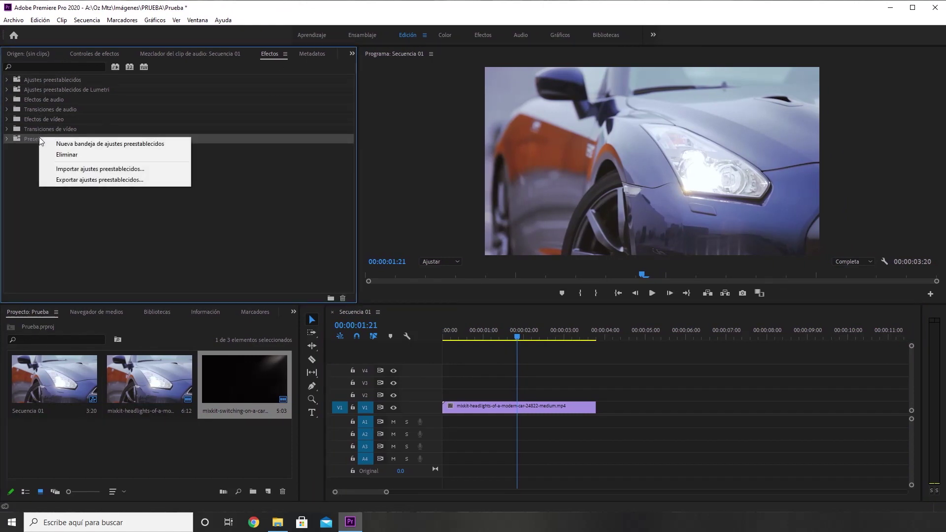
click(91, 170)
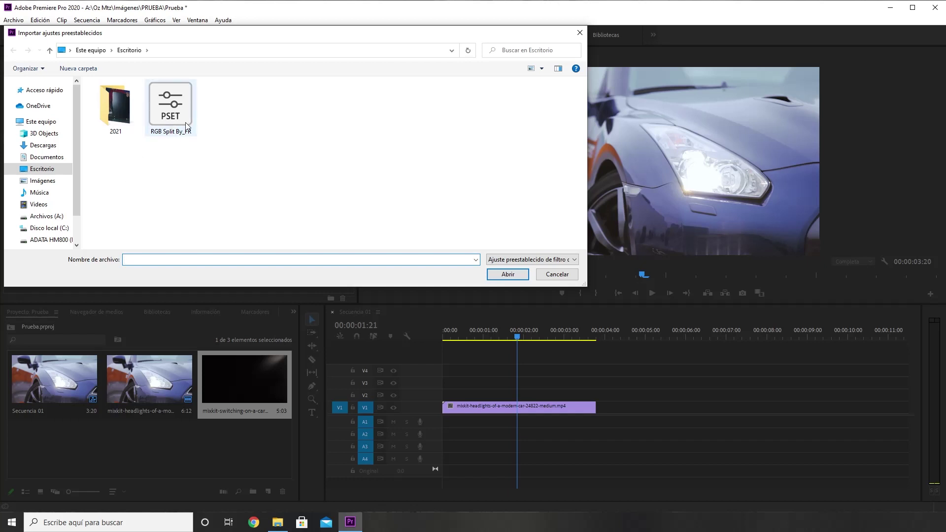
click(165, 117)
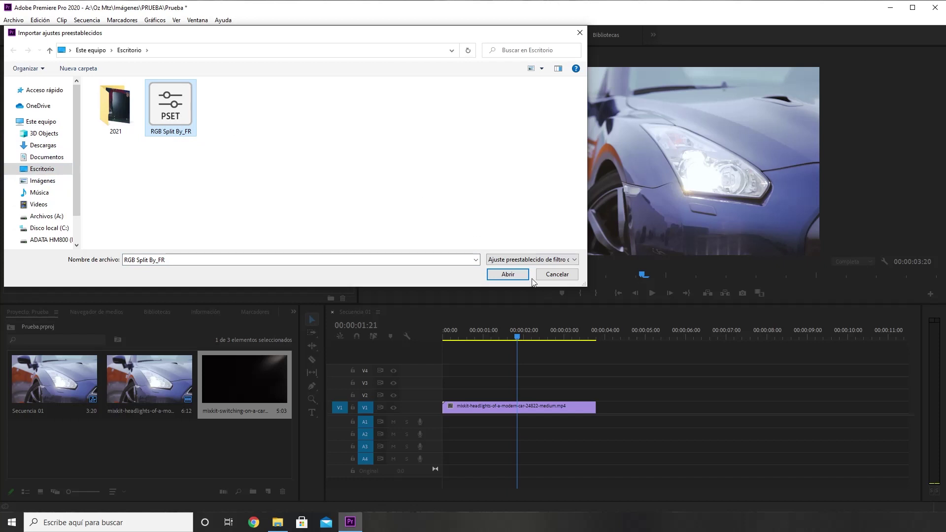
click(510, 278)
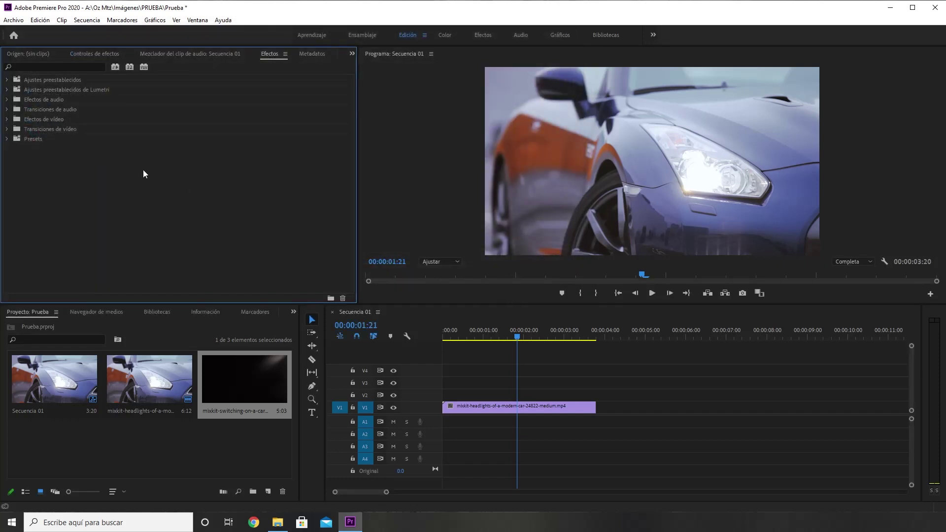
- Expand the Presets bin and its RGB Split By Fotoraptors folder to show the three RGB presets
click(7, 80)
click(42, 80)
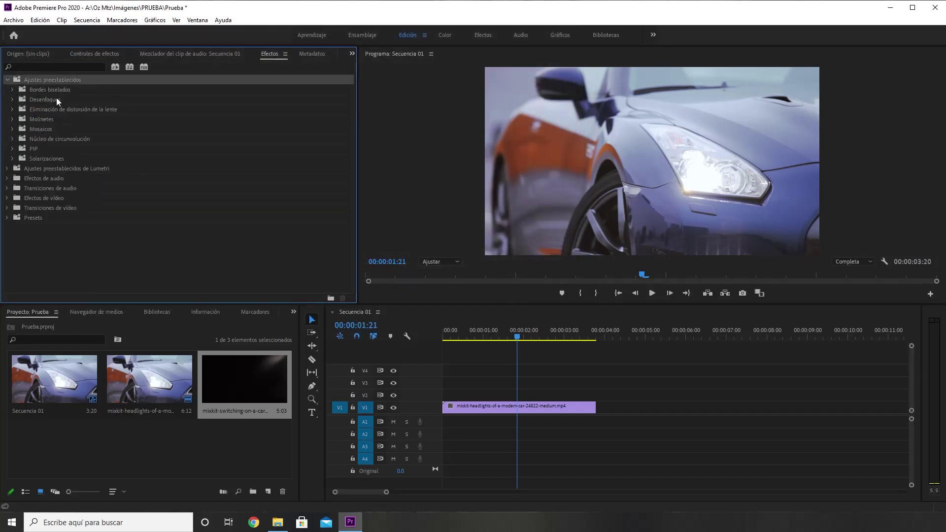
click(7, 80)
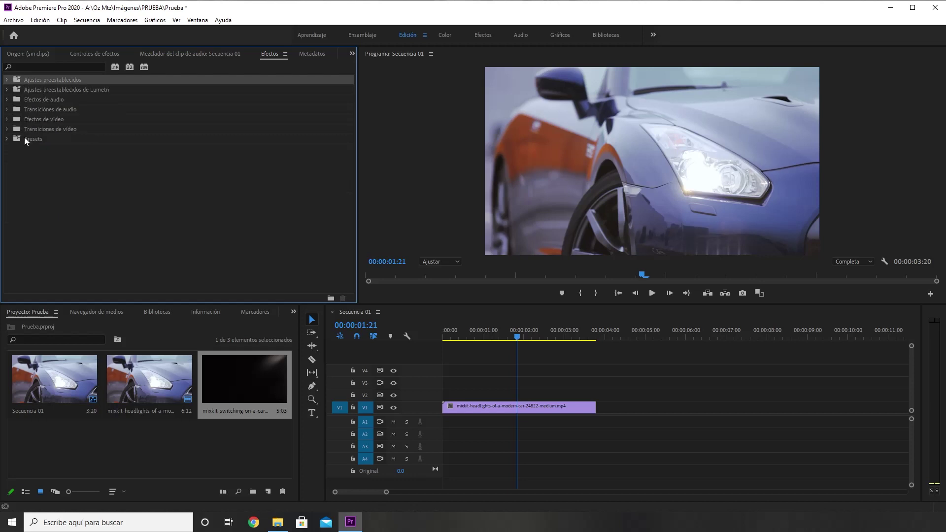
click(6, 139)
click(7, 139)
click(68, 198)
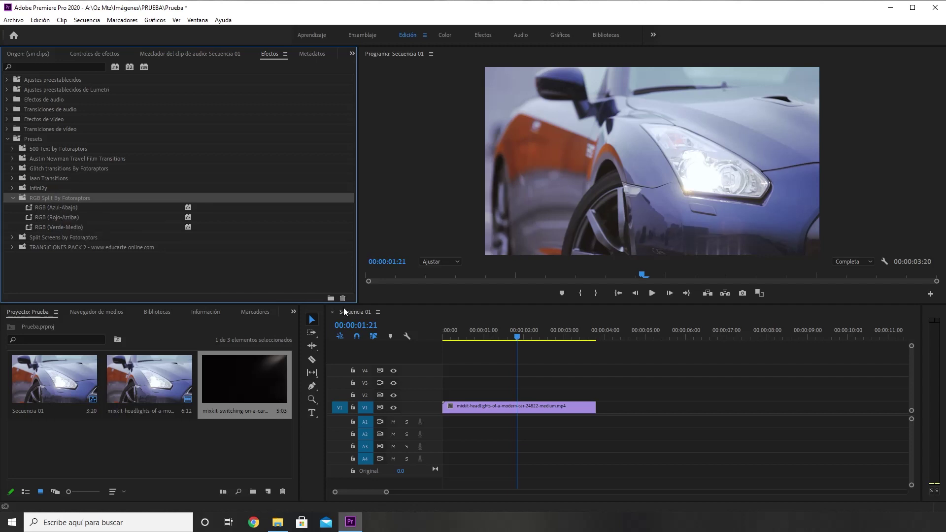
- Duplicate the car headlights clip from track V1 onto V2, aligned directly above the original
click(499, 376)
click(517, 406)
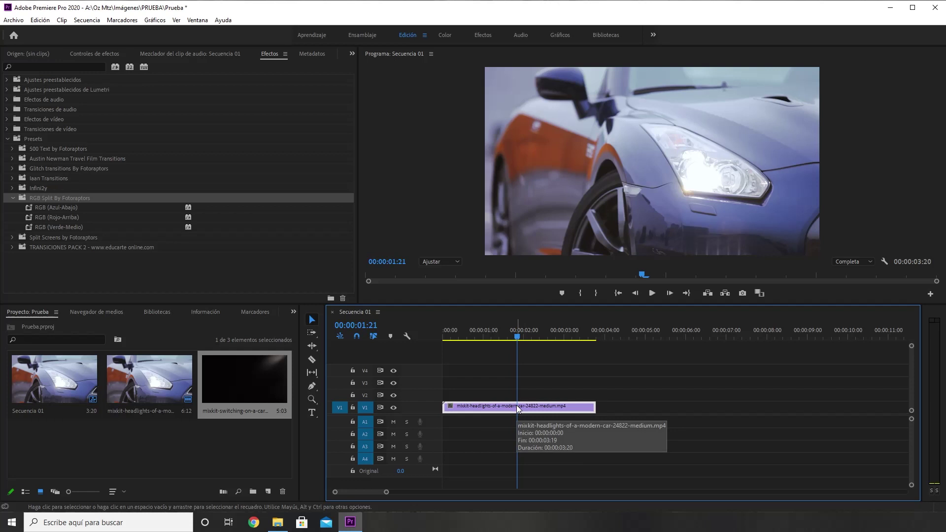
drag(516, 405, 519, 394)
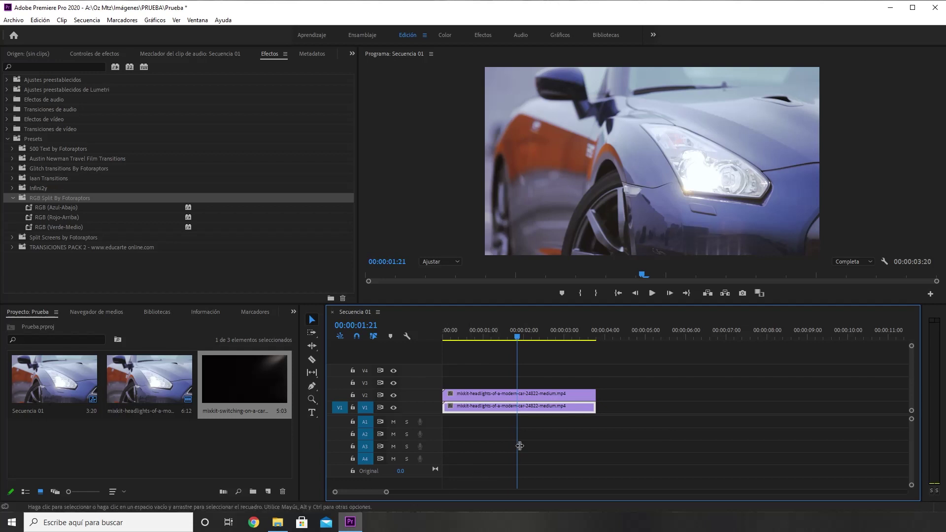
click(488, 398)
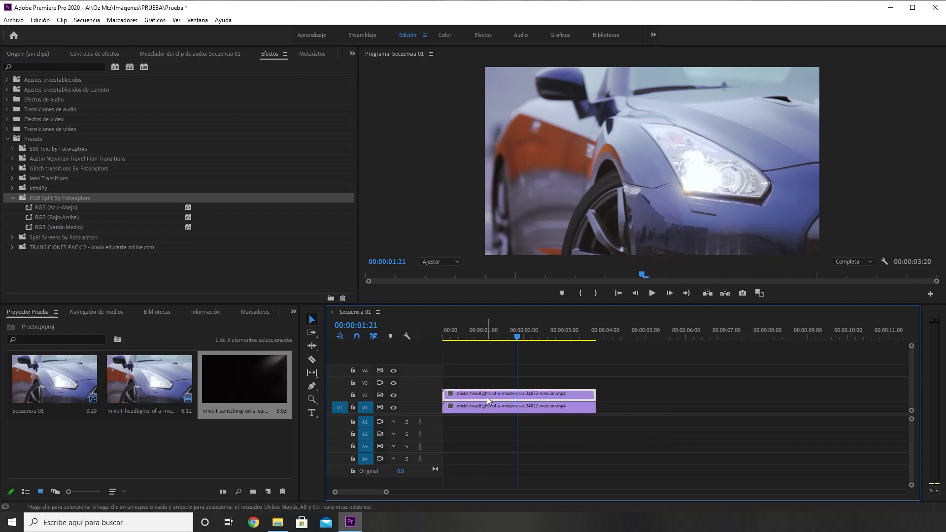
- Duplicate the headlights clip onto track V3 above the other two and delete the stray extra copy further along the track
key(alt+space)
key(Escape)
click(534, 377)
click(526, 397)
drag(505, 395, 646, 385)
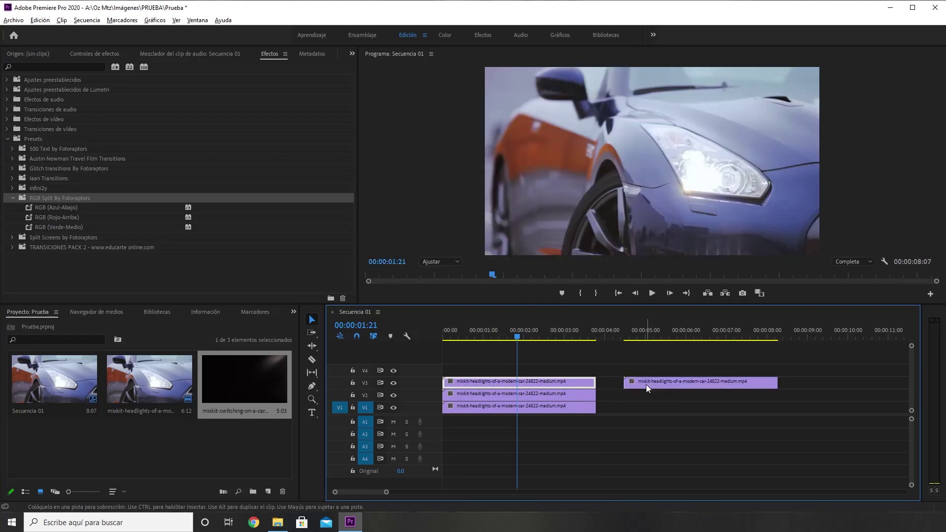
click(675, 384)
key(Delete)
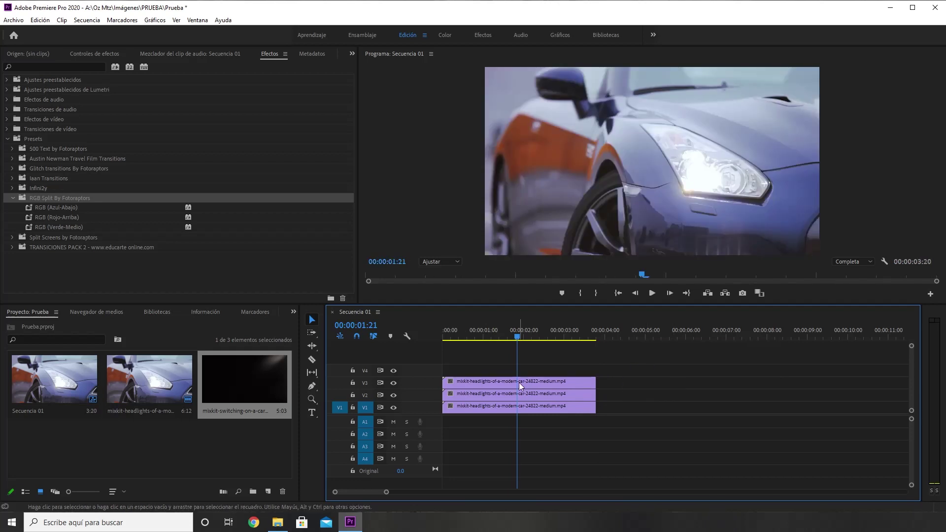
- Apply the presets RGB (Azul-Abajo) to the V1 clip, RGB (Rojo-Arriba) to the V3 clip and RGB (Verde-Medio) to the V2 clip
click(56, 206)
click(70, 228)
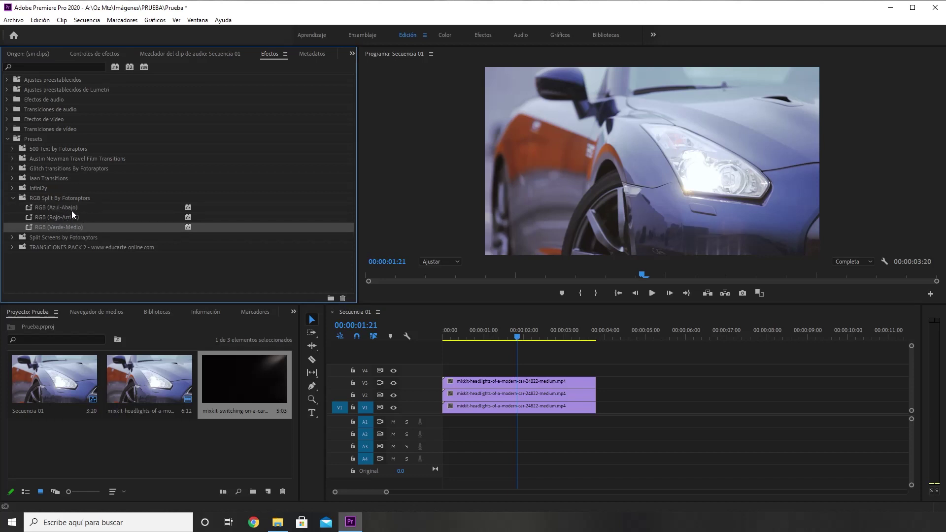
click(74, 207)
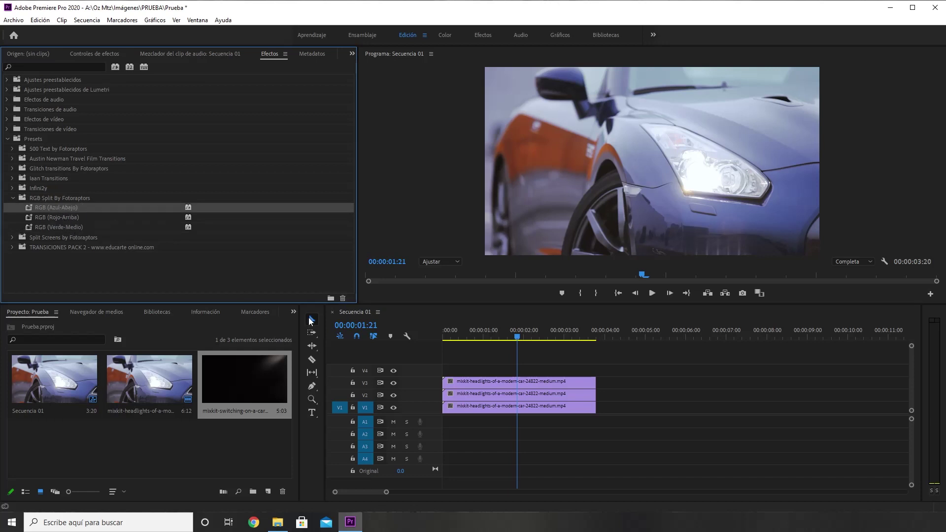
drag(66, 206, 481, 408)
drag(61, 216, 493, 383)
click(96, 227)
drag(60, 225, 519, 393)
click(647, 402)
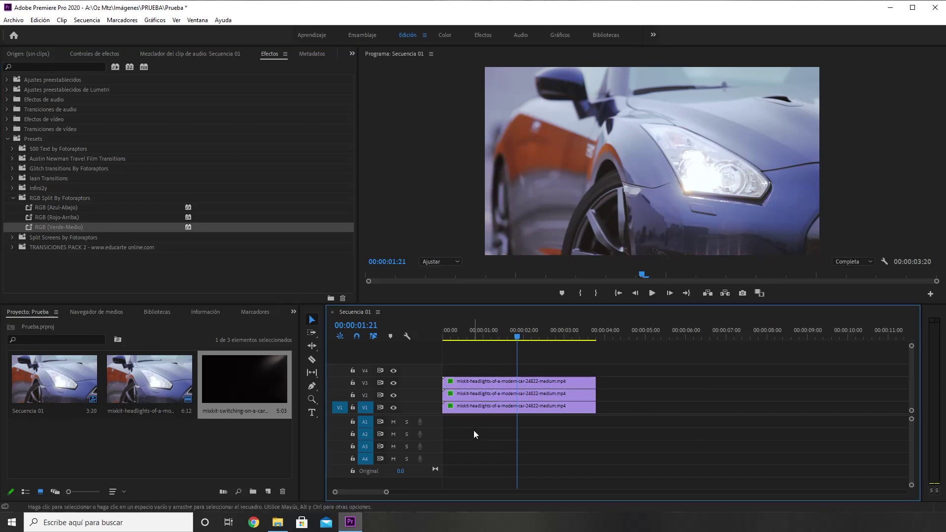
- Try offsetting the V3 clip's position to about 624.9, 354.3, and reset the position
click(499, 382)
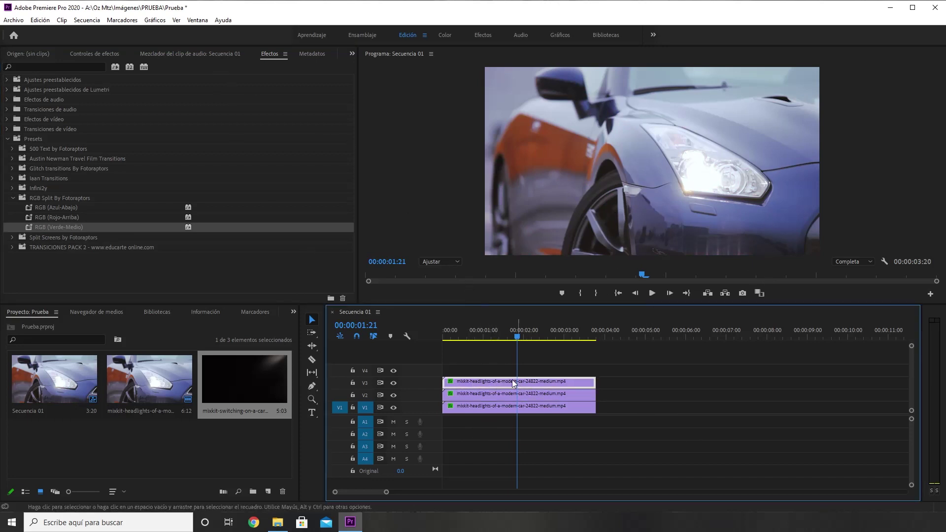
click(114, 53)
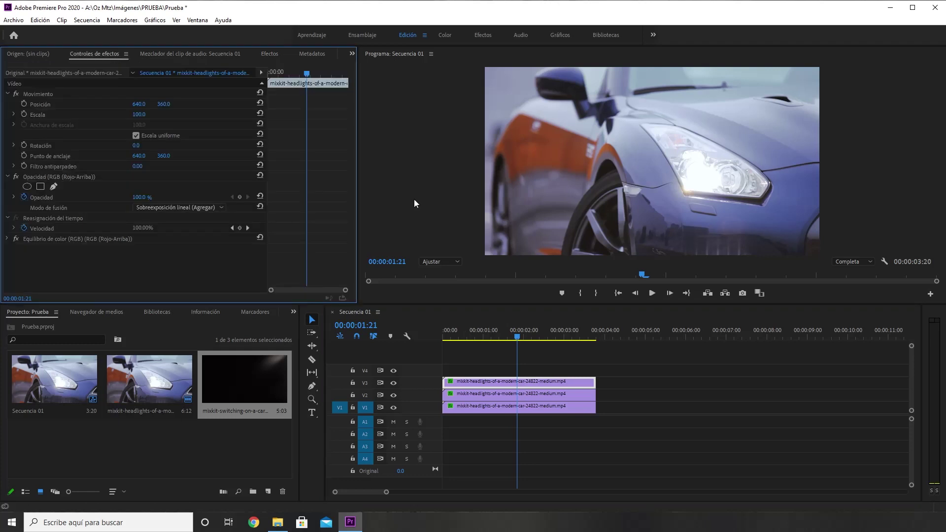
click(93, 93)
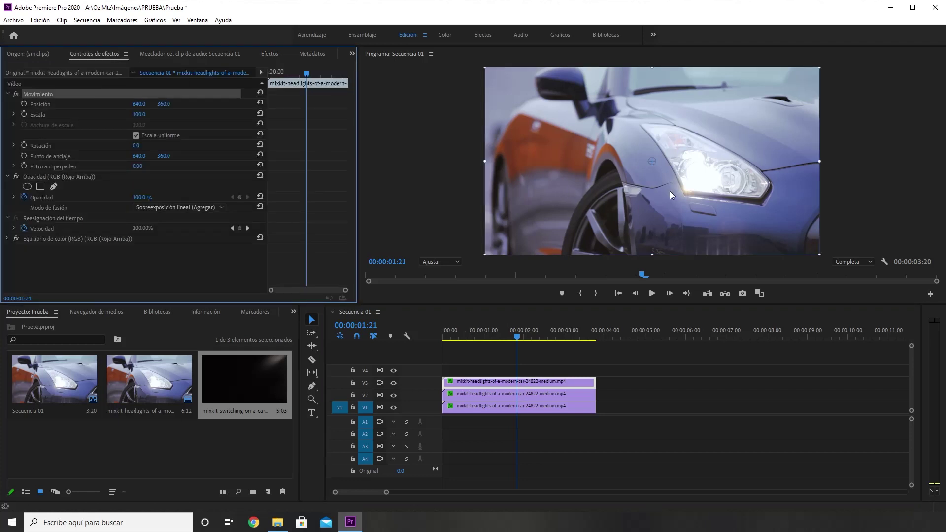
drag(670, 191, 667, 189)
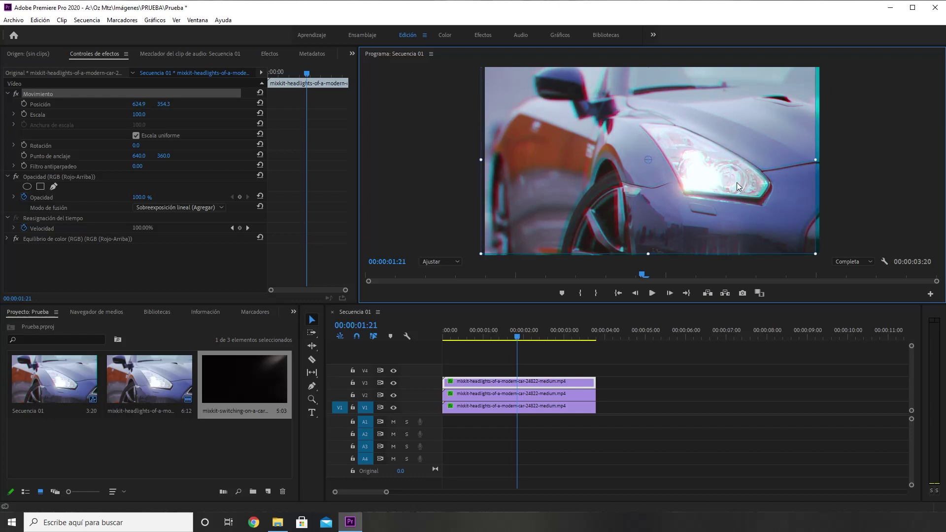
click(873, 175)
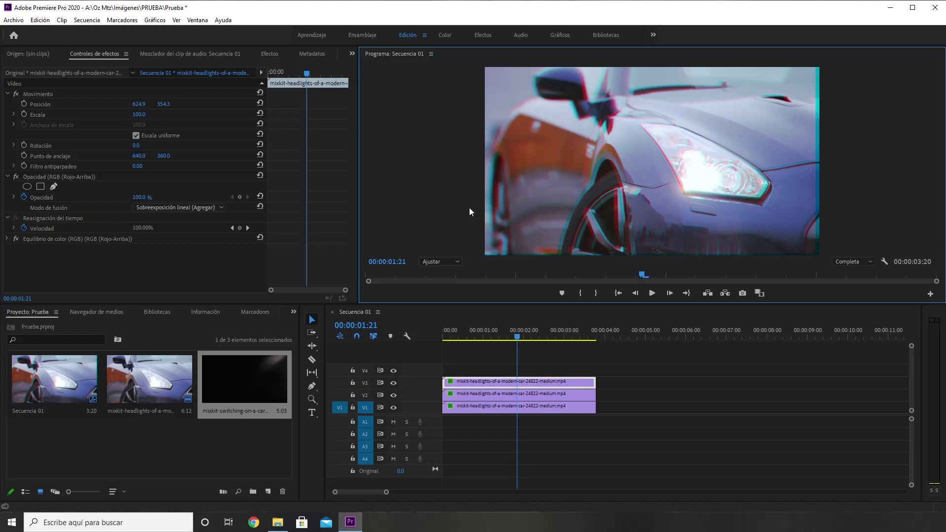
click(262, 102)
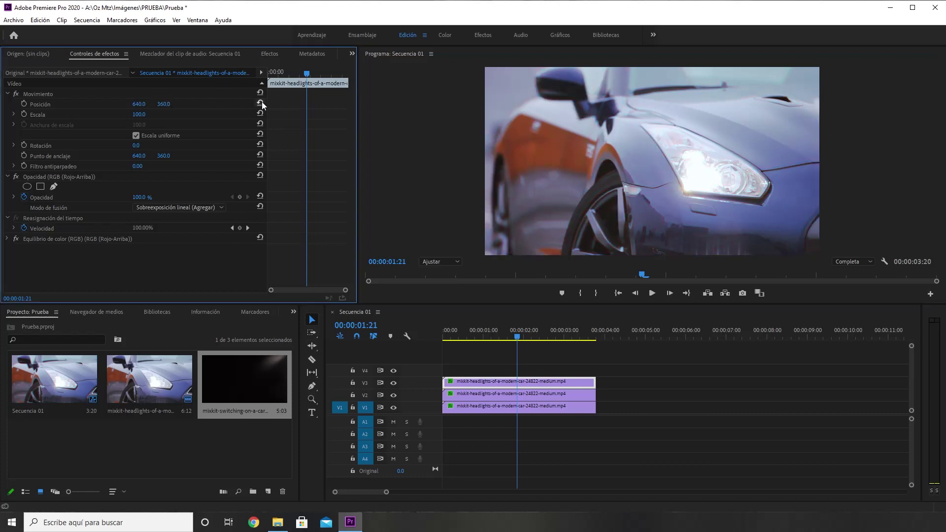
- Set the V3 clip's scale to 105 and play the sequence from near its start
click(139, 114)
text(105)
key(Return)
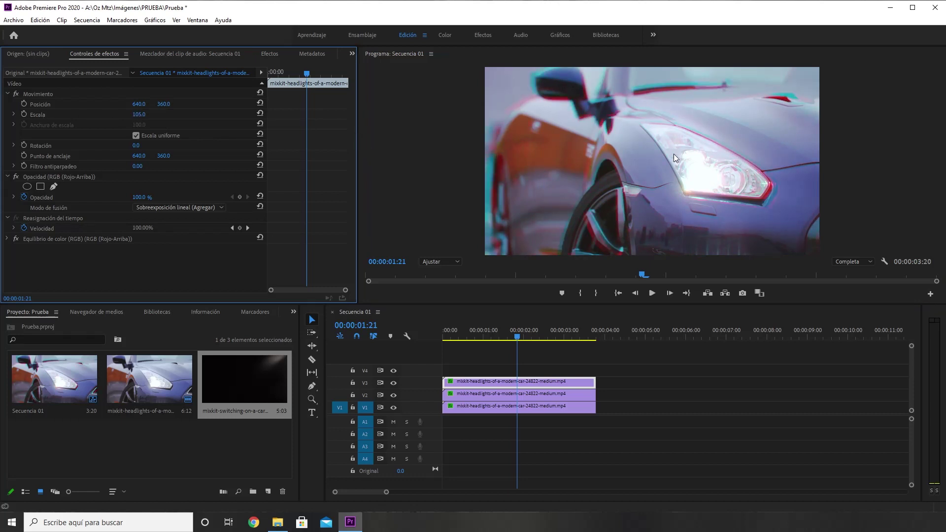
drag(479, 329, 446, 329)
key(space)
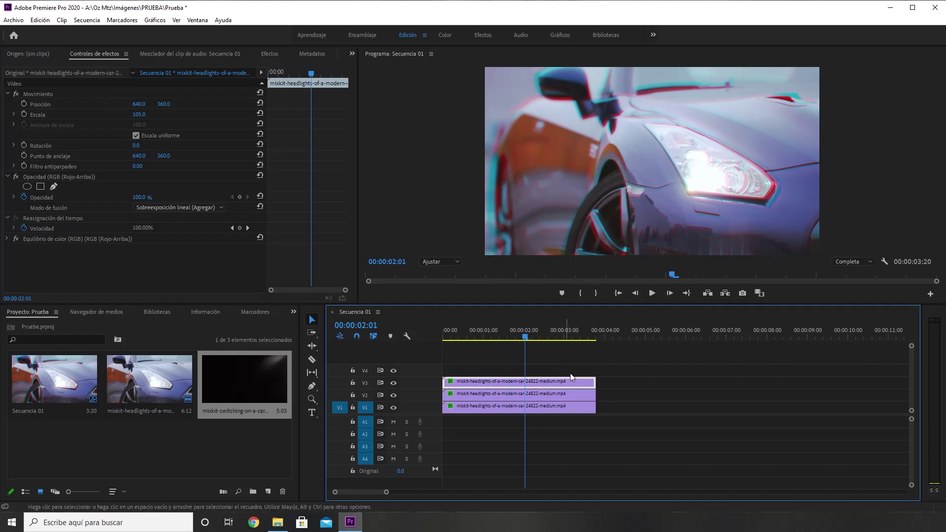
- Try enlarging the V2 clip's scale, ending at 107, and preview the color separation
click(515, 393)
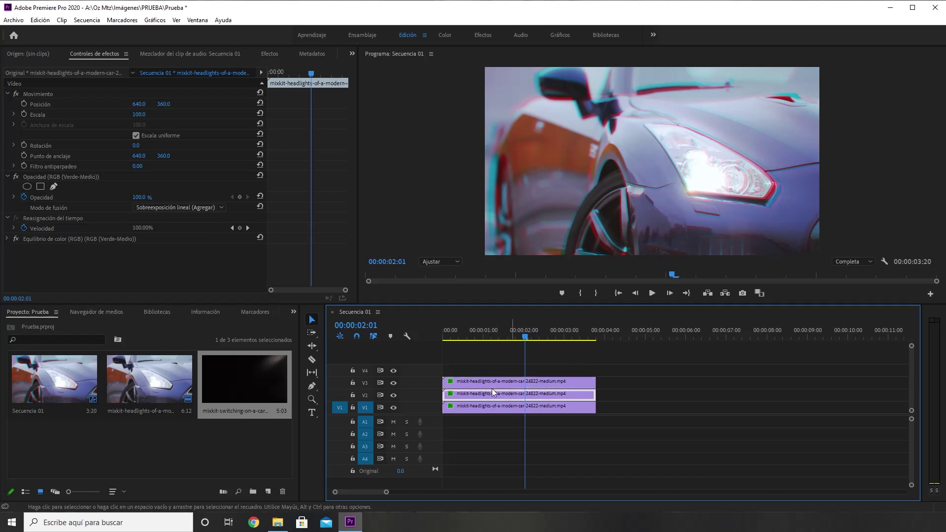
click(138, 114)
text(105)
key(Return)
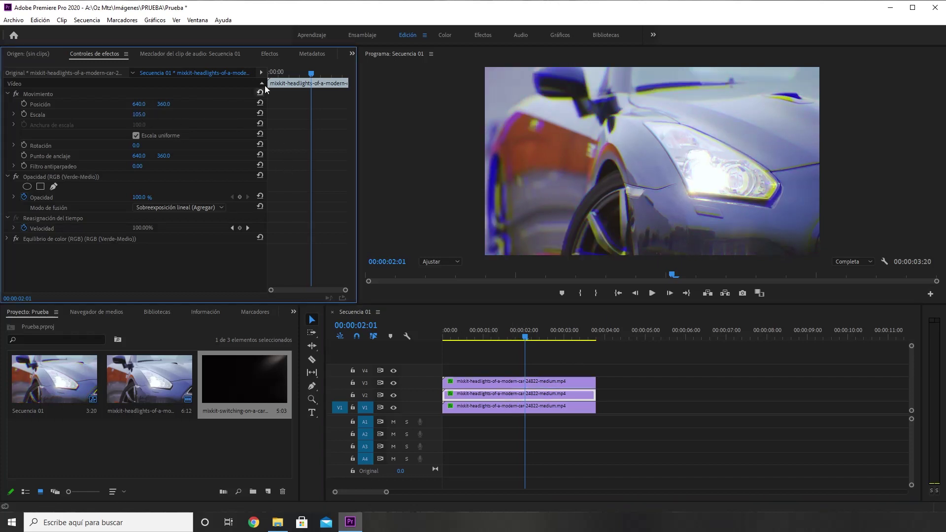
click(145, 114)
text(103)
key(Return)
drag(141, 116, 142, 116)
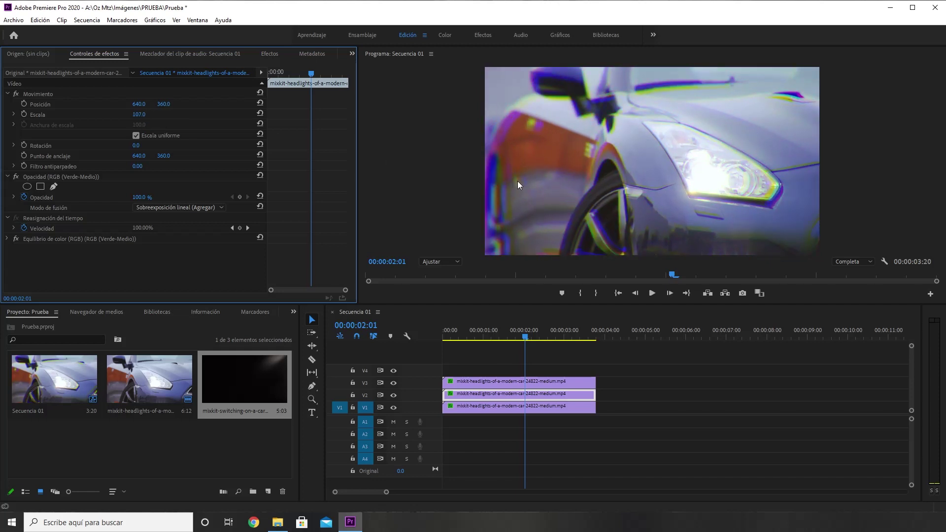
click(615, 383)
key(space)
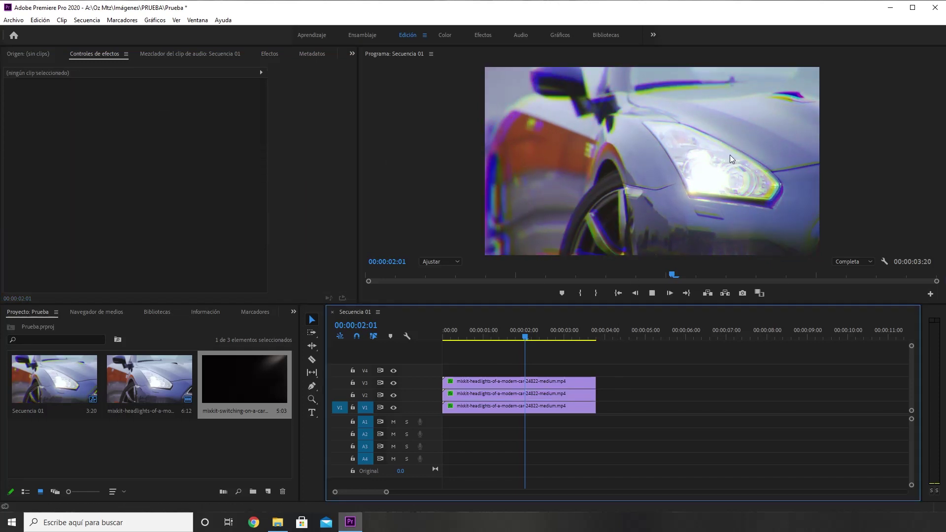
key(space)
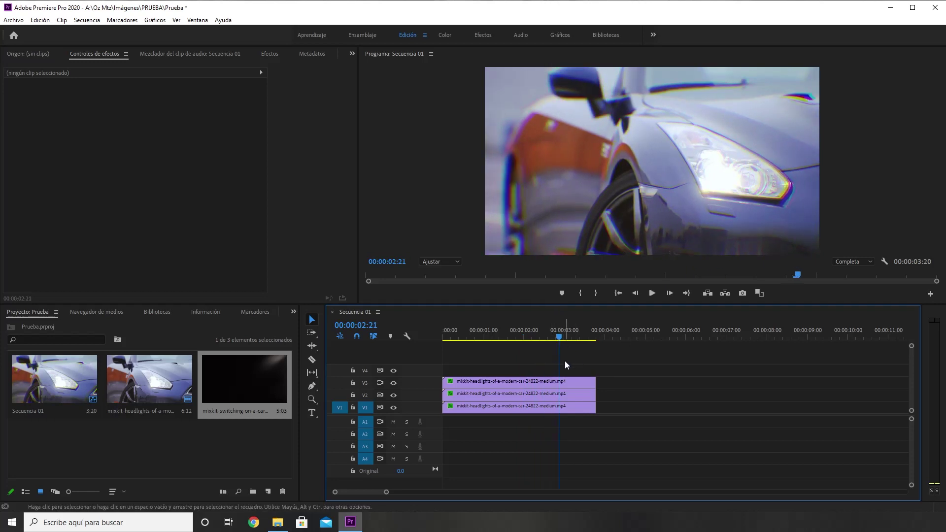
- Reset the scale of the V2 and V3 clips to the default
click(530, 394)
click(260, 113)
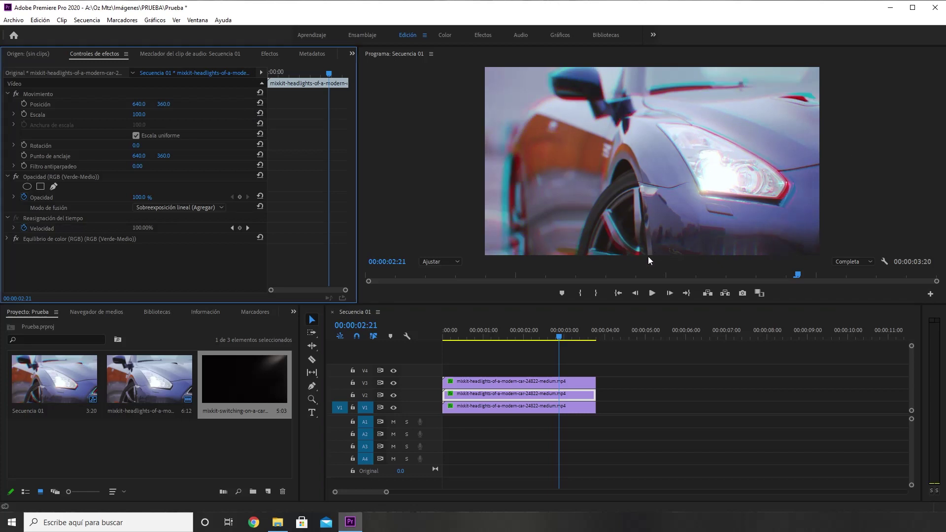
click(628, 371)
drag(495, 332, 522, 333)
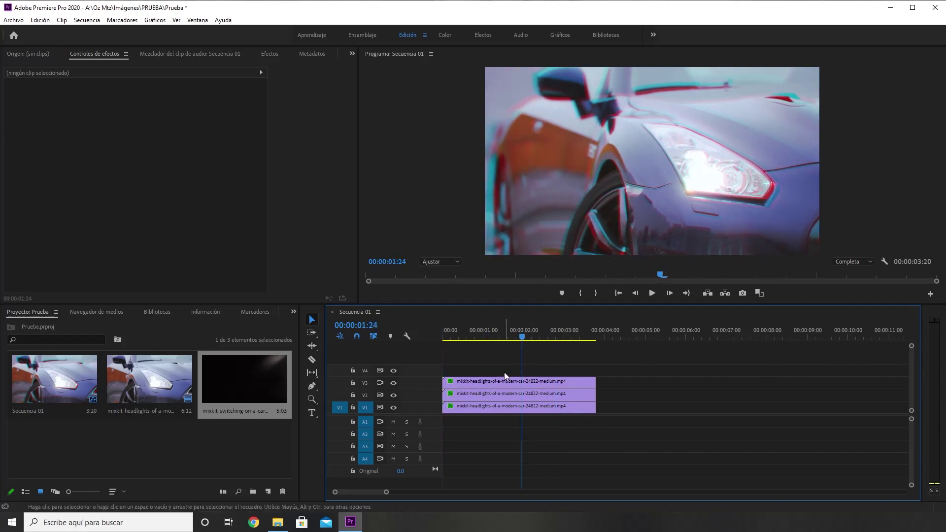
click(526, 383)
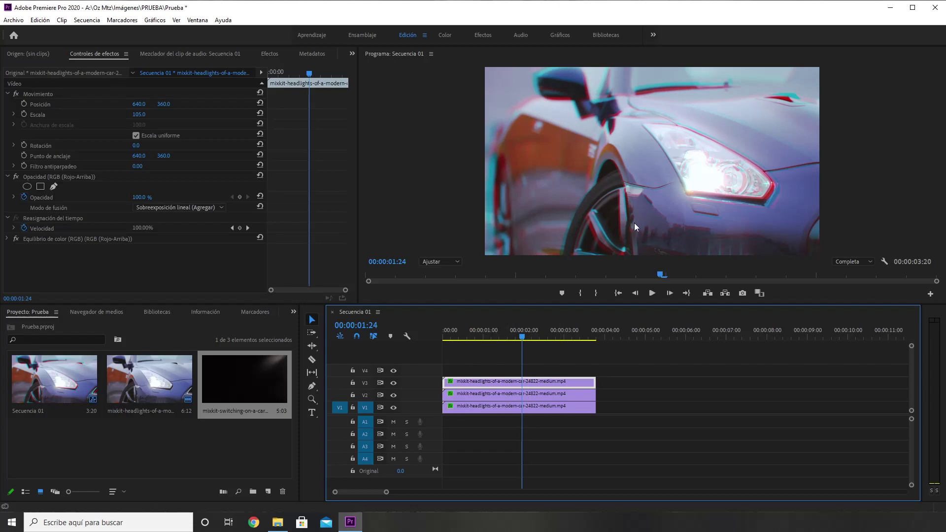
click(260, 113)
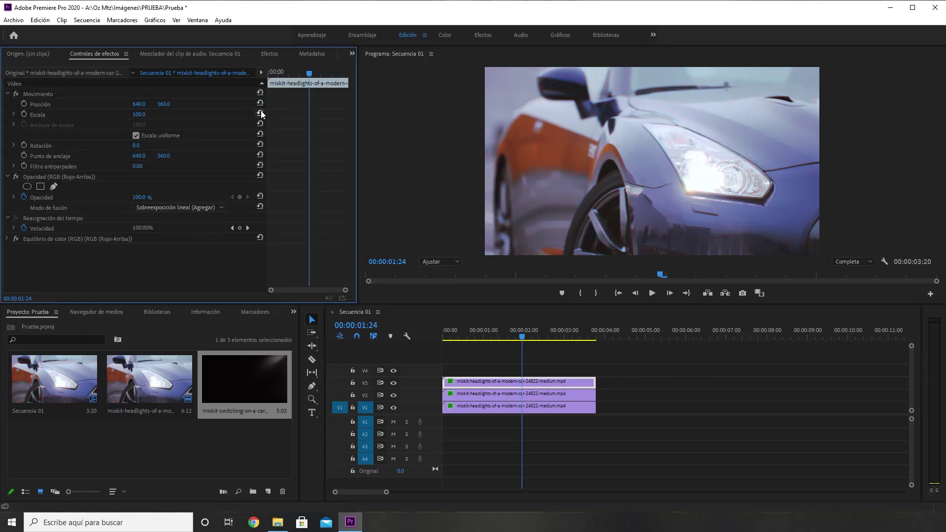
- Place the playhead at 00:00:01:10 and enable scale keyframing on the V3 clip, with the first keyframe at 100
drag(513, 338, 466, 330)
key(space)
key(space)
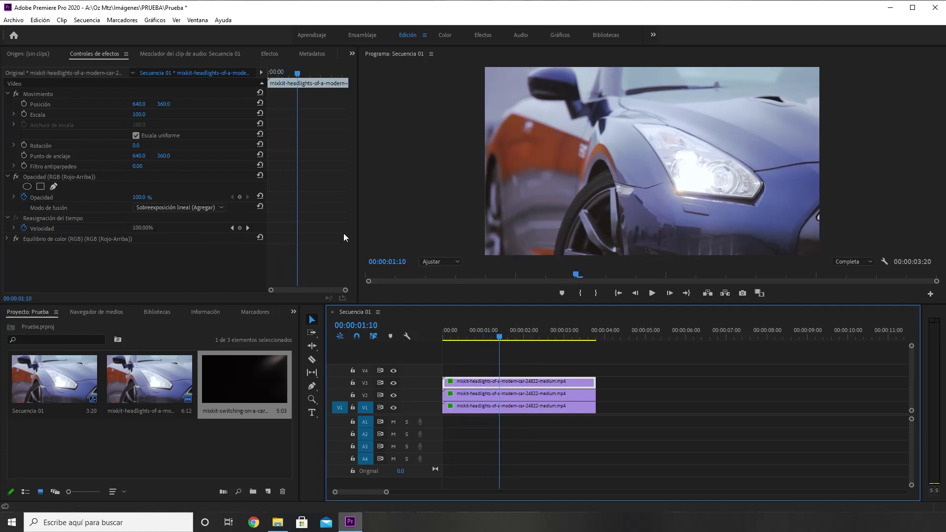
click(24, 114)
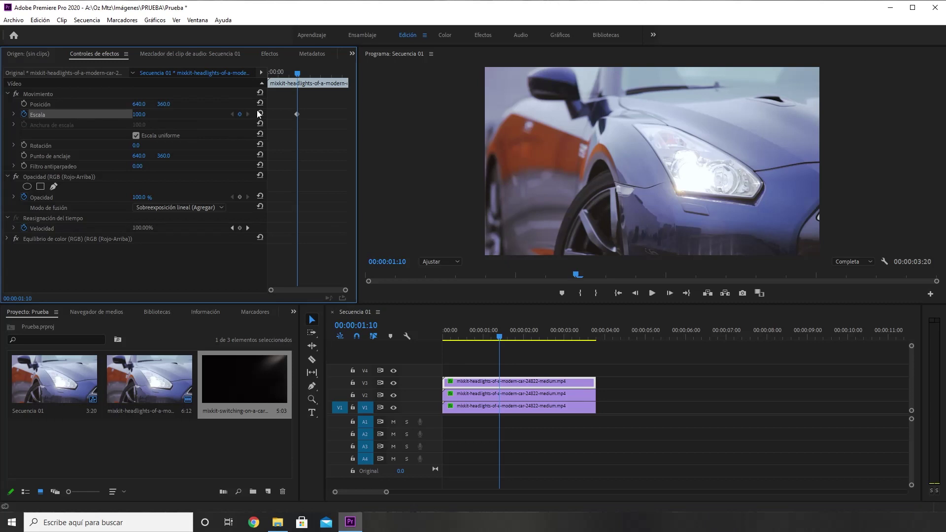
- Move the playhead five frames forward to 00:00:01:15 and add a scale keyframe of 105 on the V3 clip
key(Right)
key(Right)
key(Right)
key(Right)
key(Right)
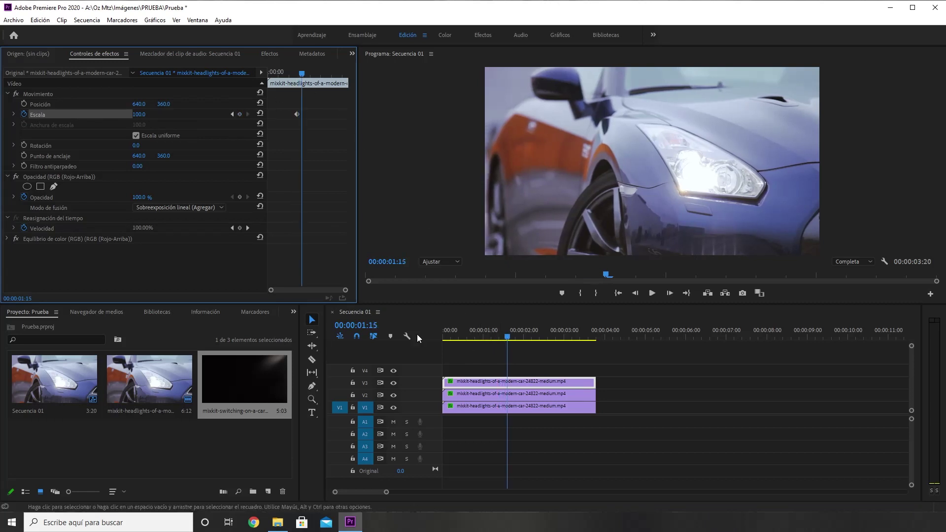
click(139, 114)
text(105)
key(Return)
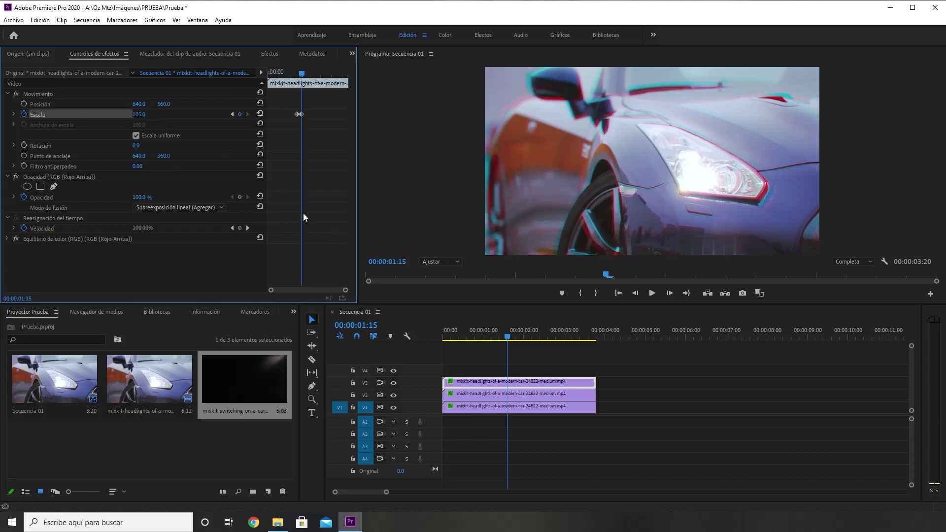
- Add a V3 scale keyframe holding 105 at 00:00:02:04 and another of 100 about five frames further on
drag(305, 73, 313, 74)
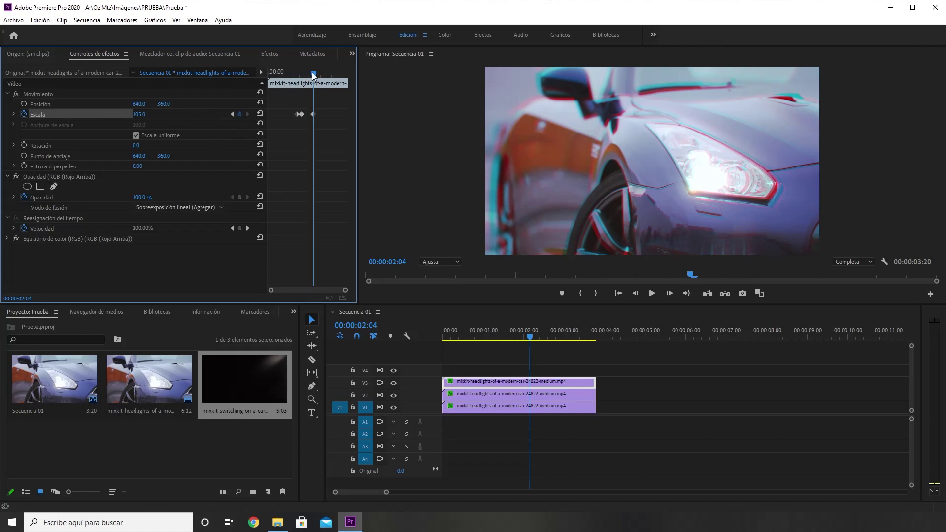
key(Right)
key(Right)
key(Right)
key(Right)
key(Right)
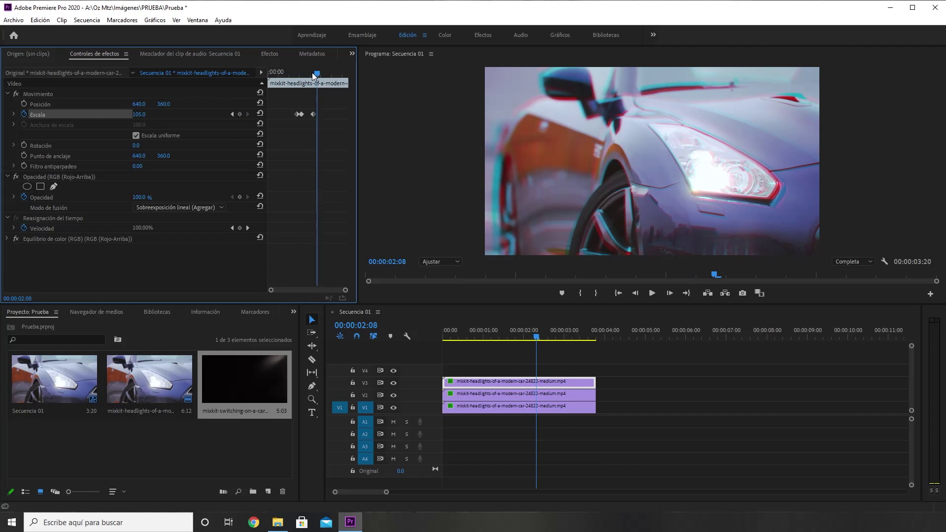
click(145, 114)
text(100)
key(Return)
- Play the sequence from just before the first scale keyframe, stopping once the last keyframe has passed
mouse_move(308, 73)
mouse_down()
mouse_move(299, 69)
mouse_move(336, 73)
mouse_move(290, 73)
mouse_up()
key(space)
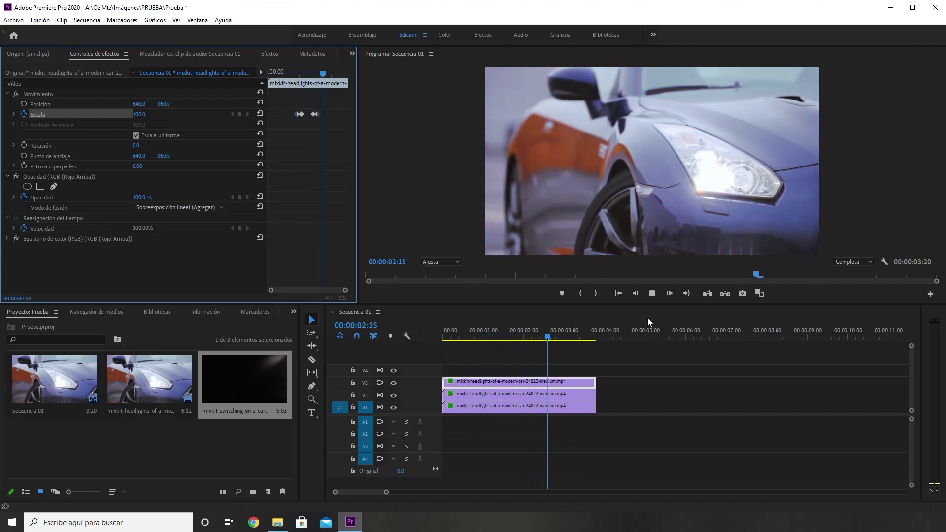
key(space)
- Shift the last two V3 scale keyframes earlier so the first of them sits at 00:00:01:24, and play the sequence
click(312, 75)
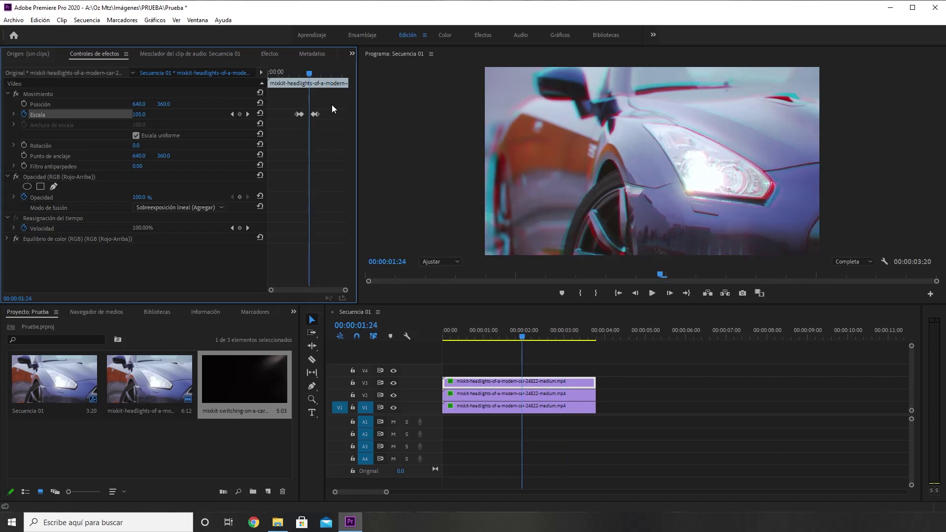
click(315, 114)
drag(314, 117, 309, 116)
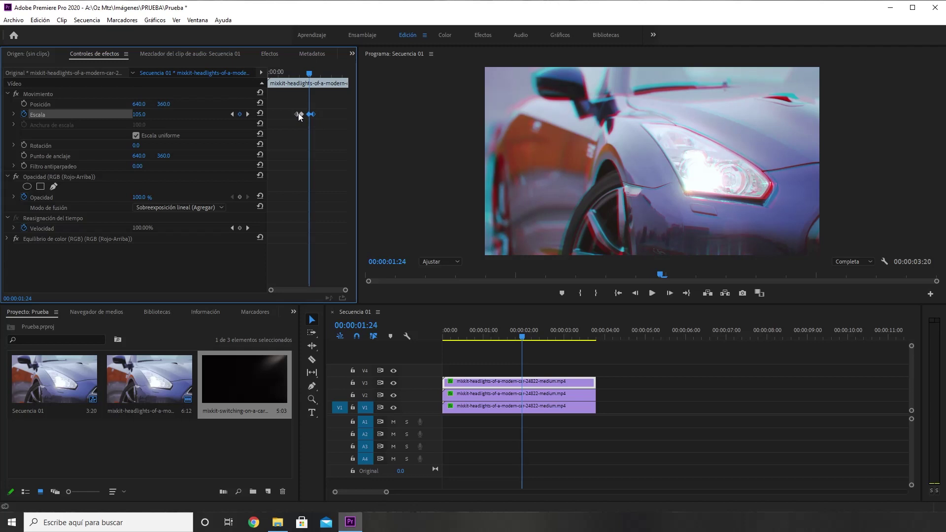
key(space)
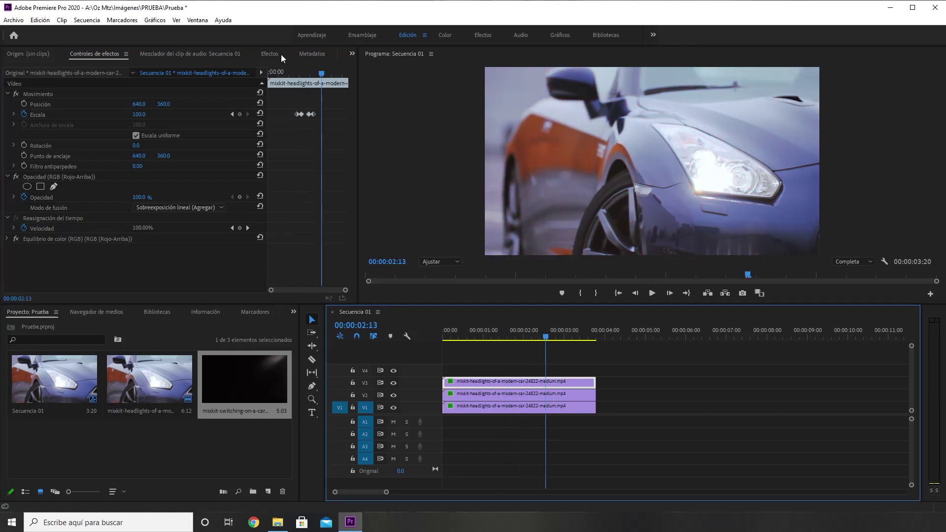
- Move the last two V3 scale keyframes close behind the second one and preview the shortened effect from before the first keyframe
click(345, 295)
key(equal)
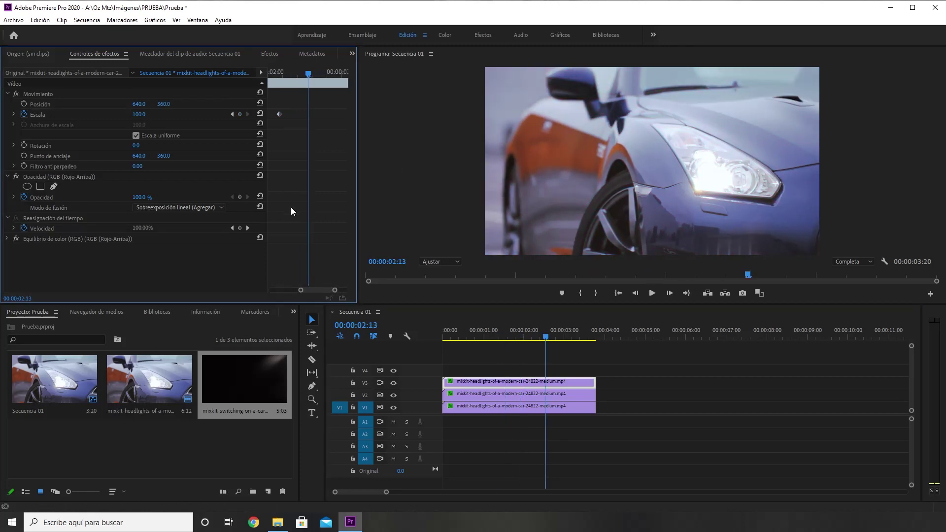
drag(315, 290, 305, 290)
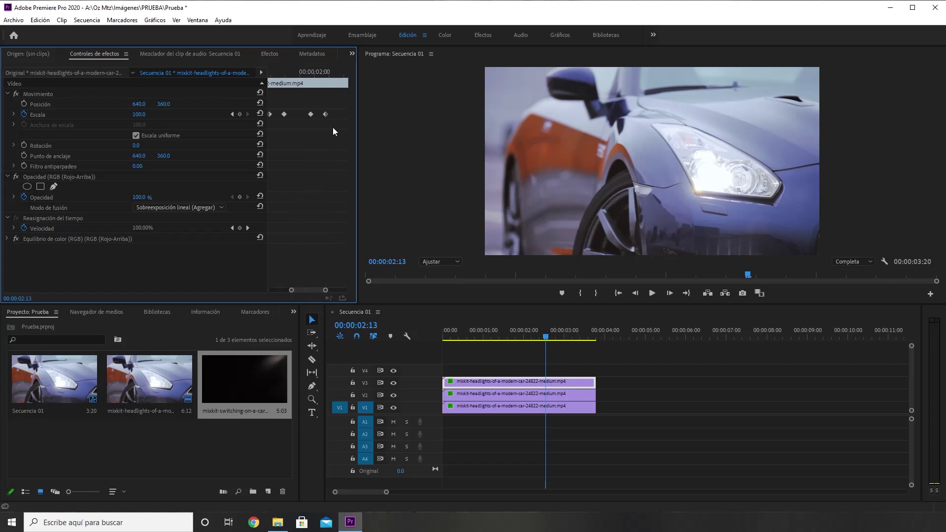
drag(331, 111, 295, 117)
click(280, 70)
drag(281, 71, 250, 75)
click(311, 260)
key(space)
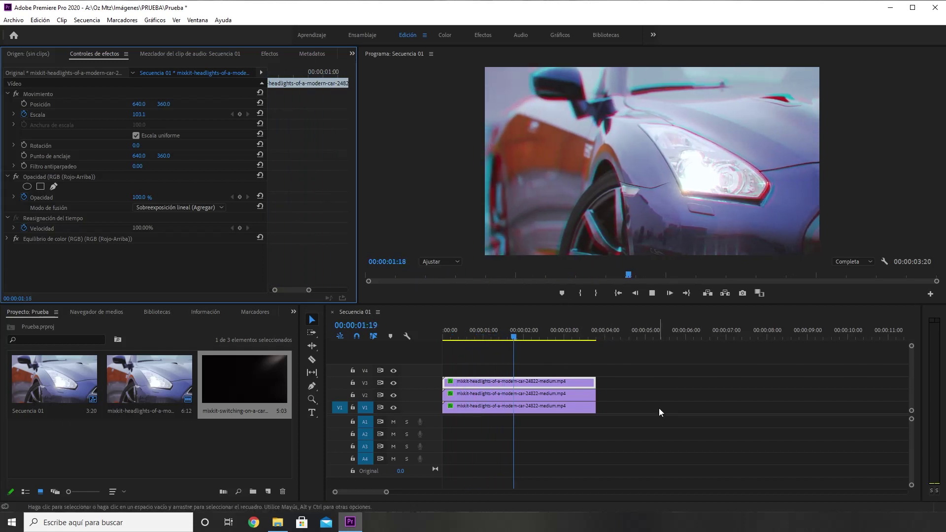
key(space)
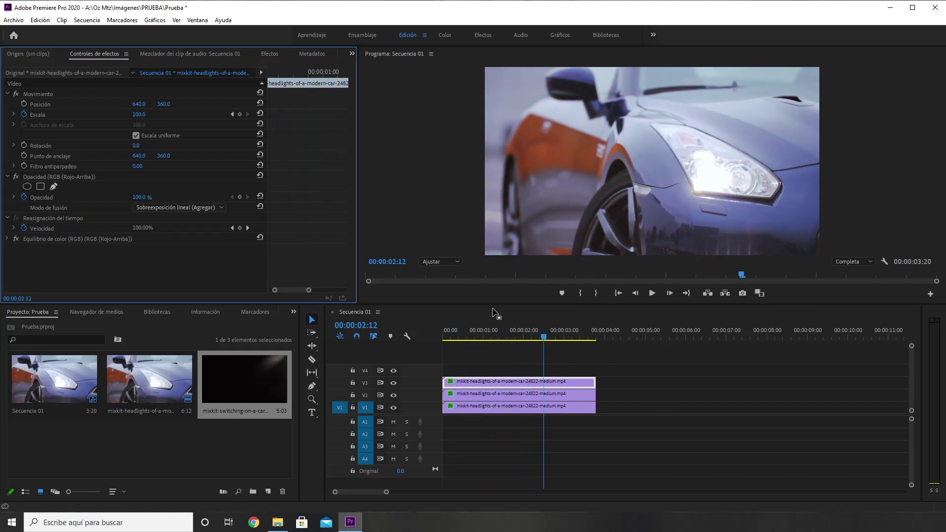
- Place the playhead at 00:00:01:18, reset the V3 clip's scale, and remove all of its scale keyframes
drag(316, 290, 345, 290)
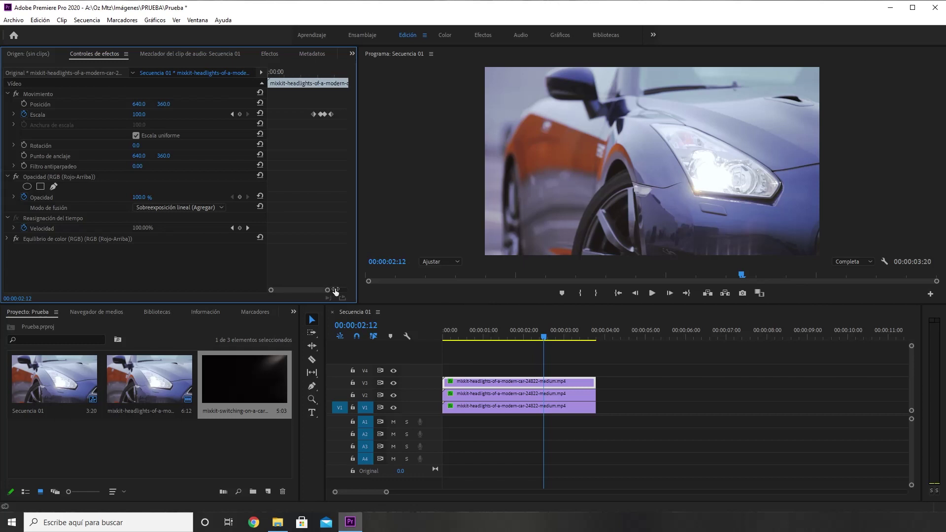
drag(302, 78, 303, 74)
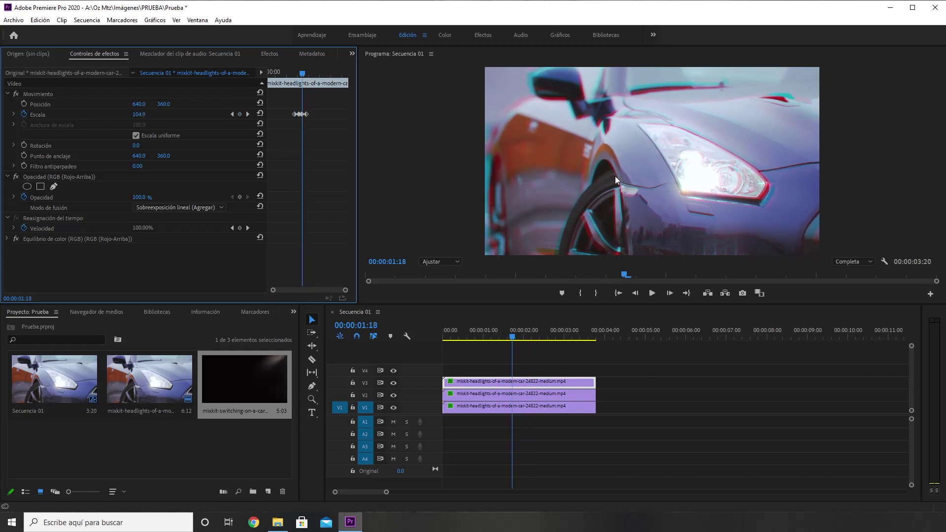
click(260, 114)
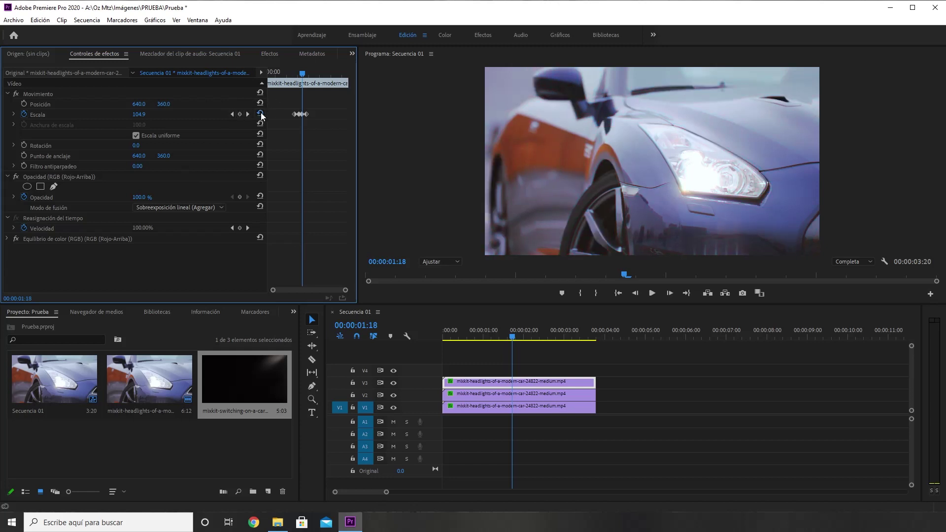
click(24, 114)
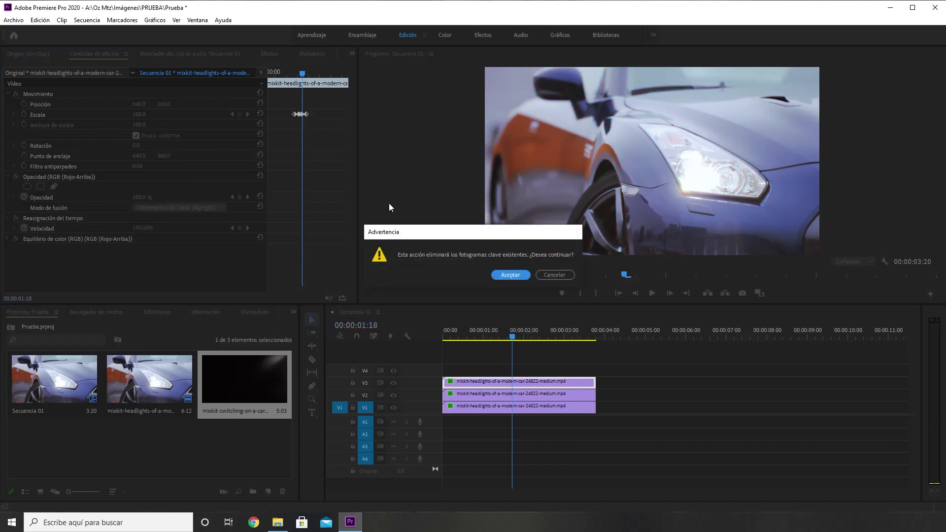
click(508, 276)
- Set the V3 clip's scale to a constant 102
click(139, 115)
text(102)
key(Return)
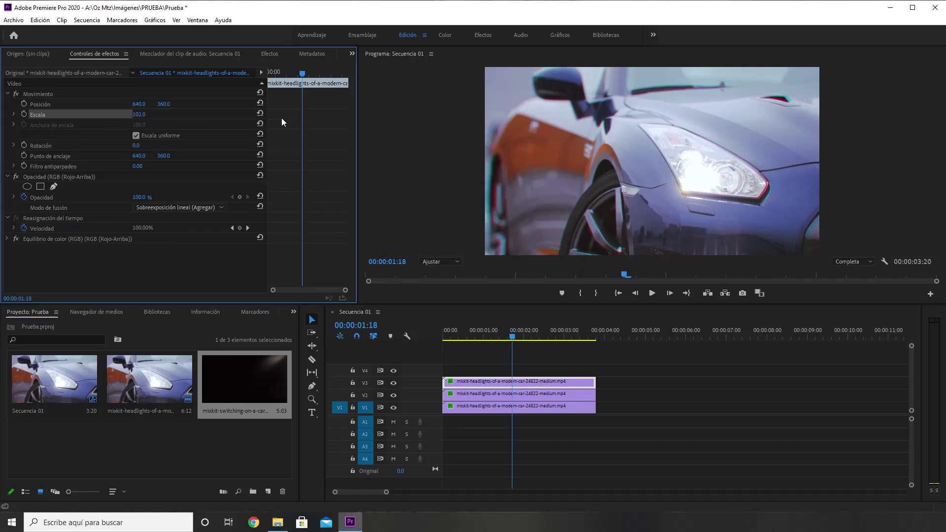